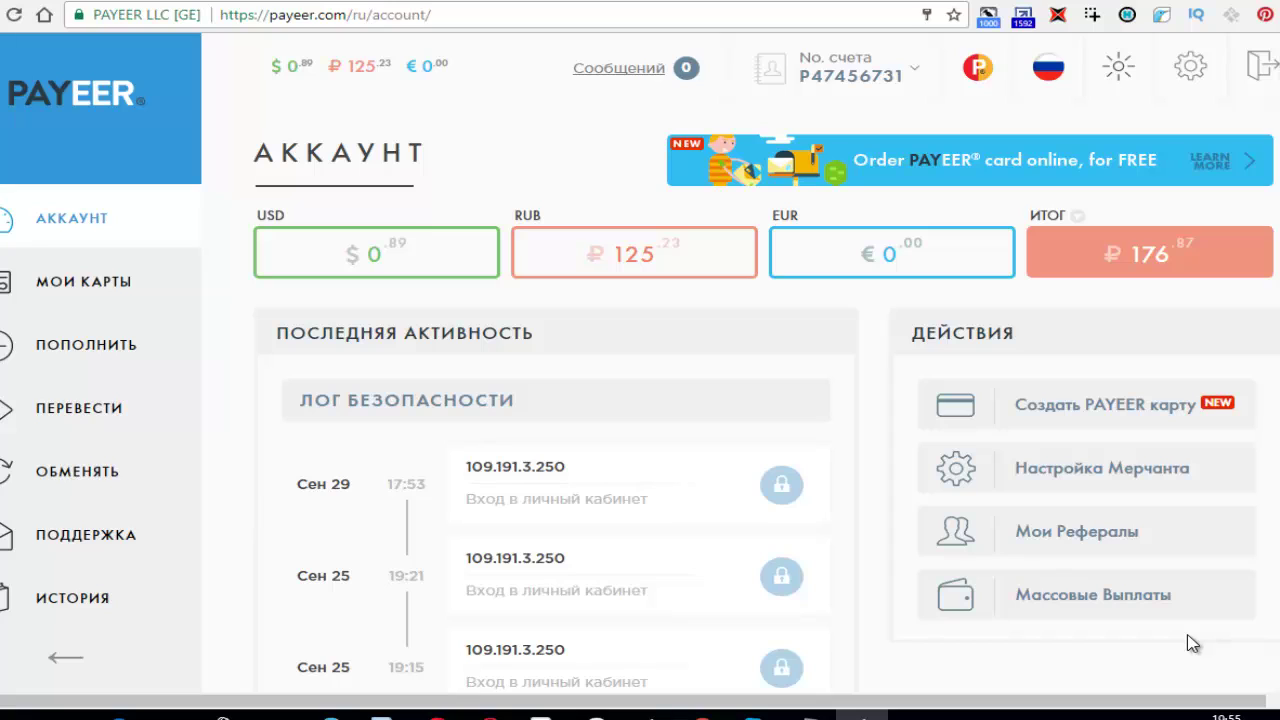
- Start an account top-up for 5 USD and proceed to its payment invoice
click(86, 345)
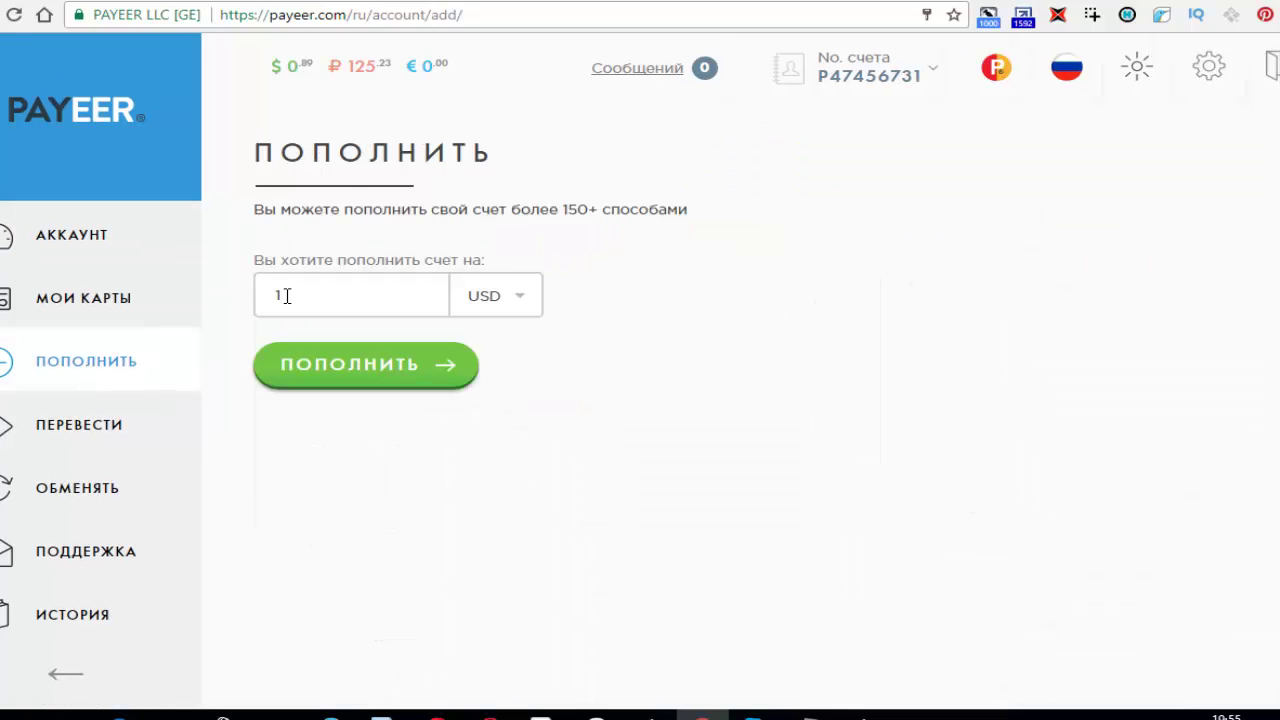
double_click(286, 296)
key(BackSpace)
text(5)
click(366, 383)
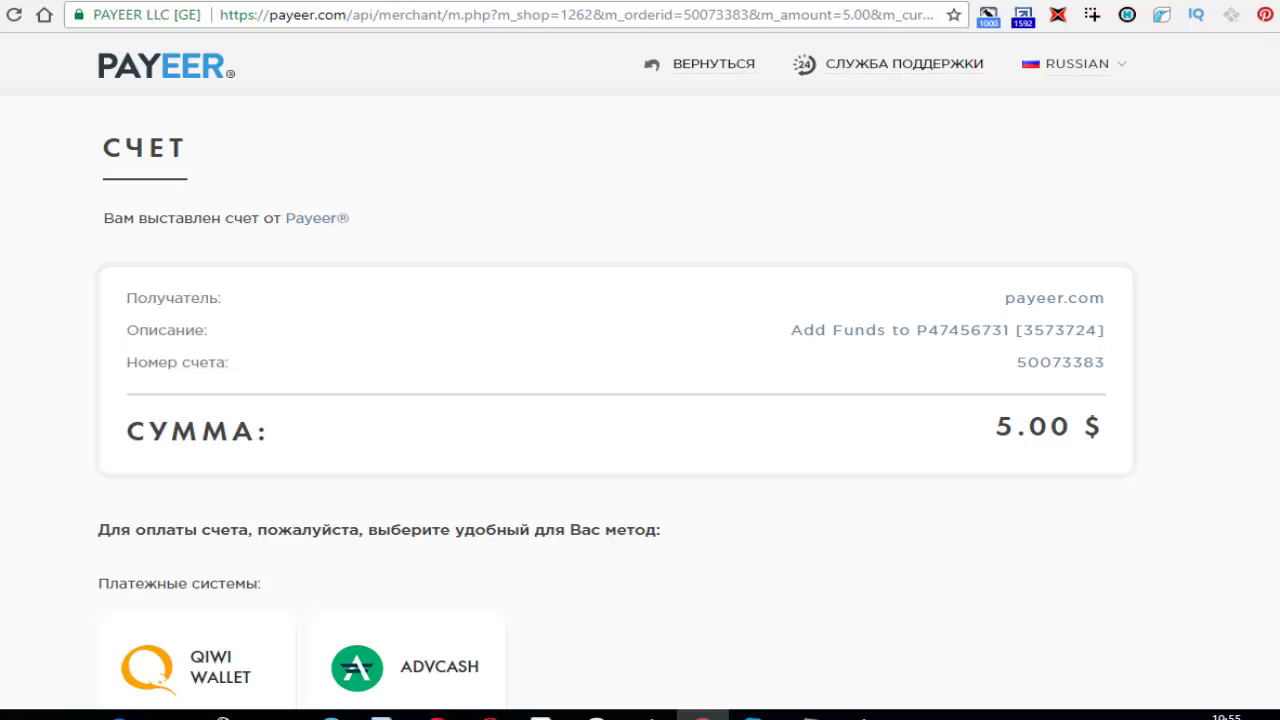
- Choose Яндекс Деньги among the exchanger methods (Через обменники) for paying the 5.00 $ invoice
scroll(616, 398, down, 4)
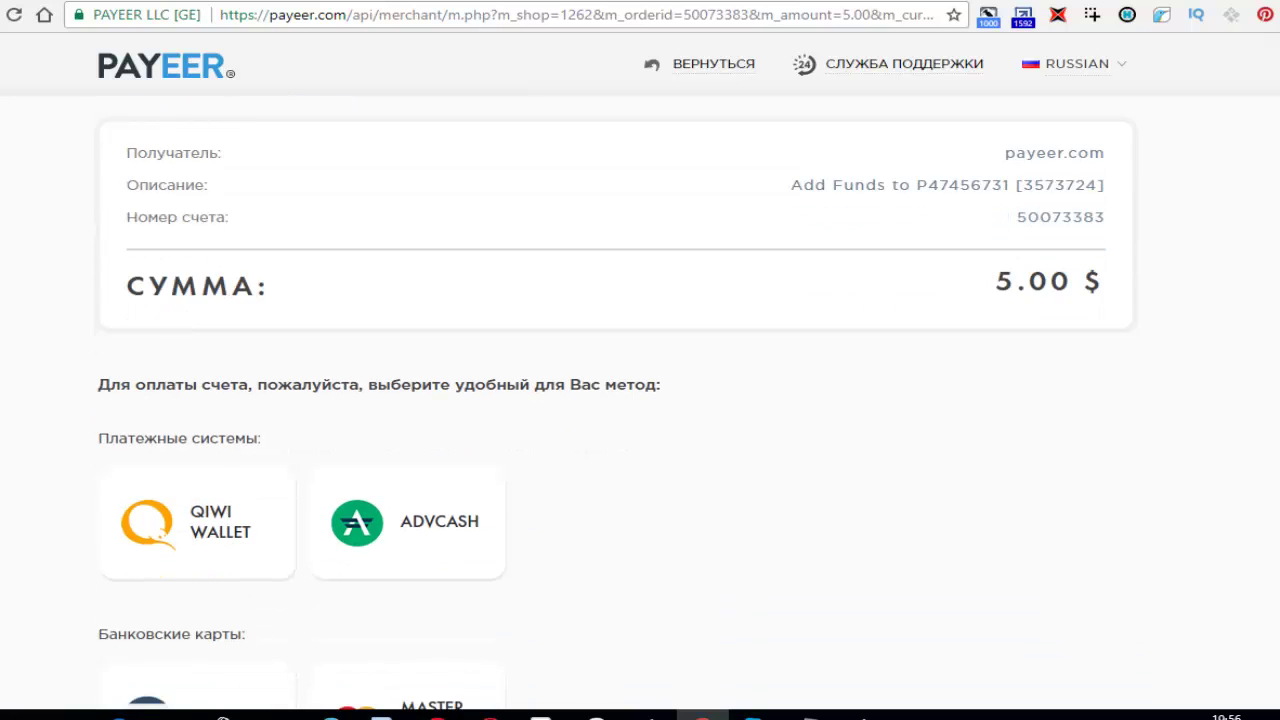
scroll(640, 400, down, 2)
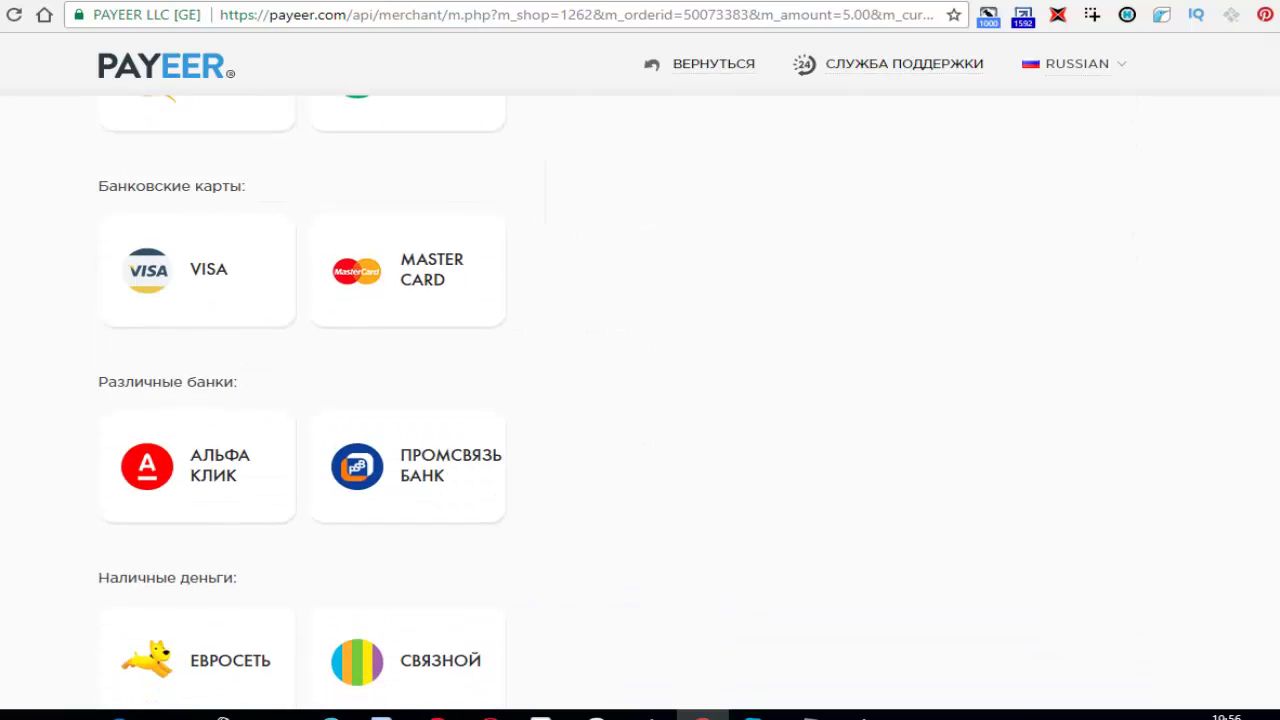
scroll(640, 400, down, 3)
scroll(640, 400, down, 3)
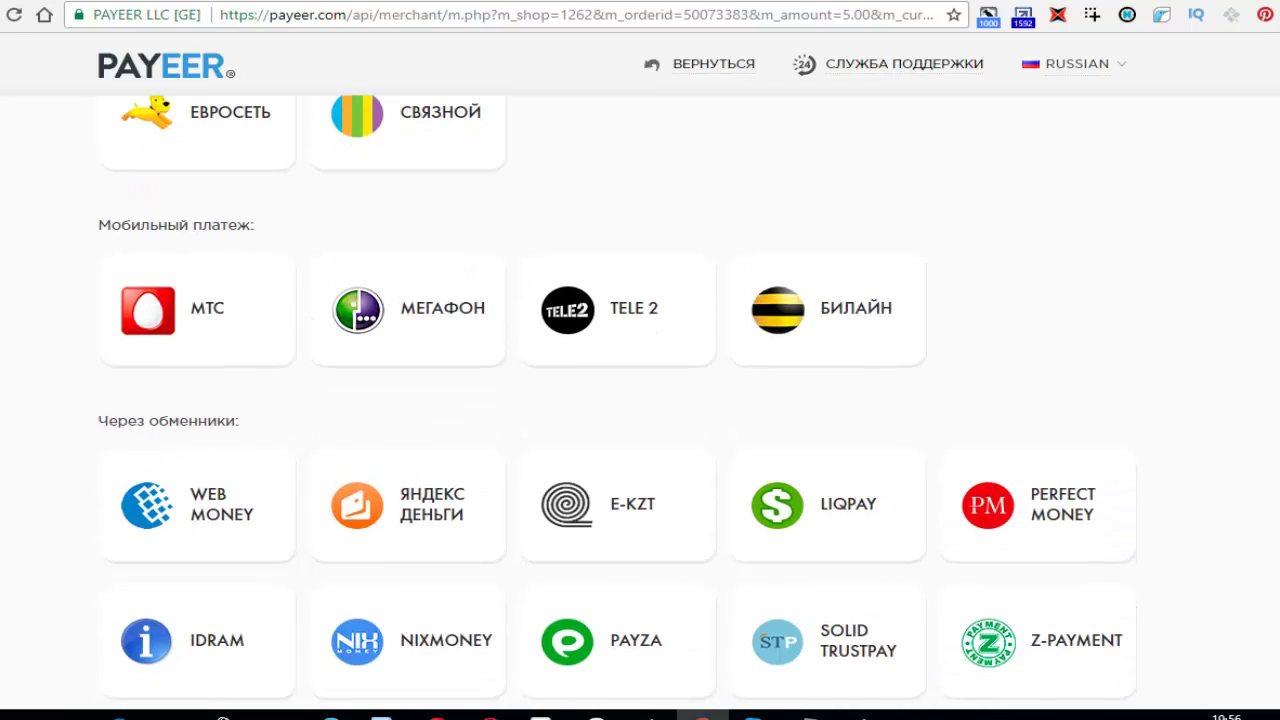
click(377, 513)
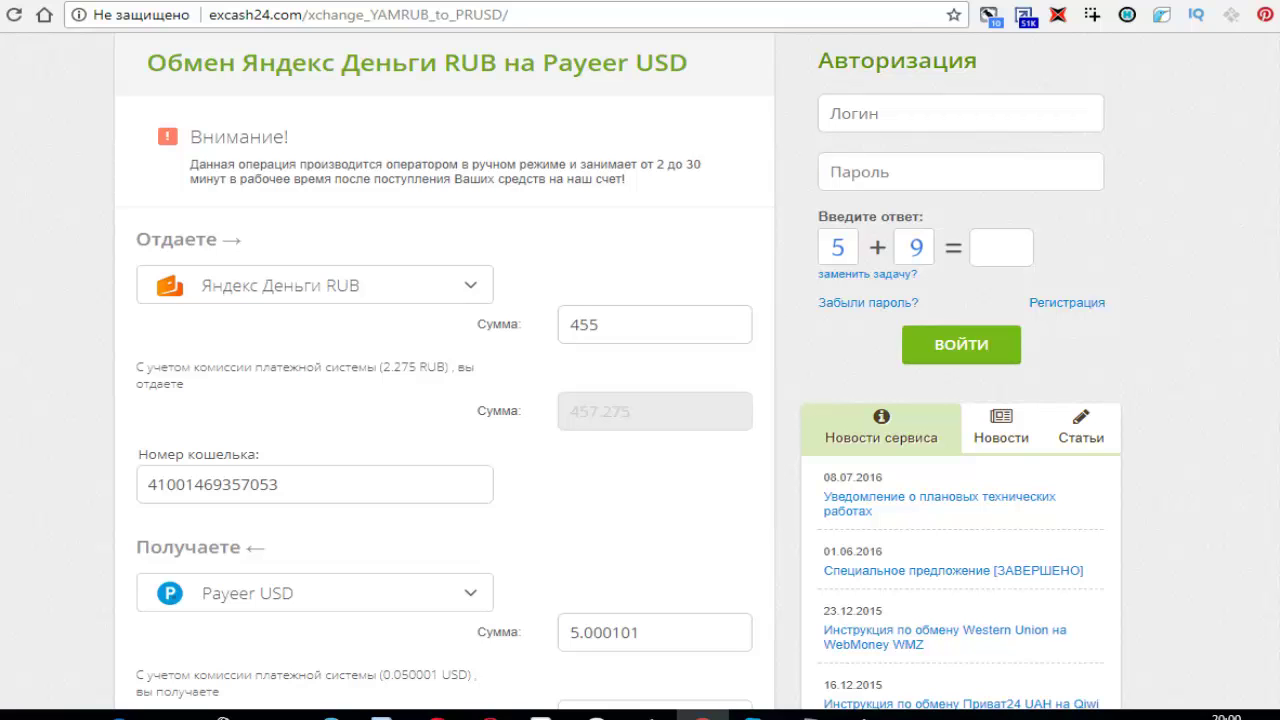
- Set the Яндекс Деньги RUB amount to 500 in the excash24.com exchange form to Payeer USD and submit the checked form
scroll(618, 371, down, 1)
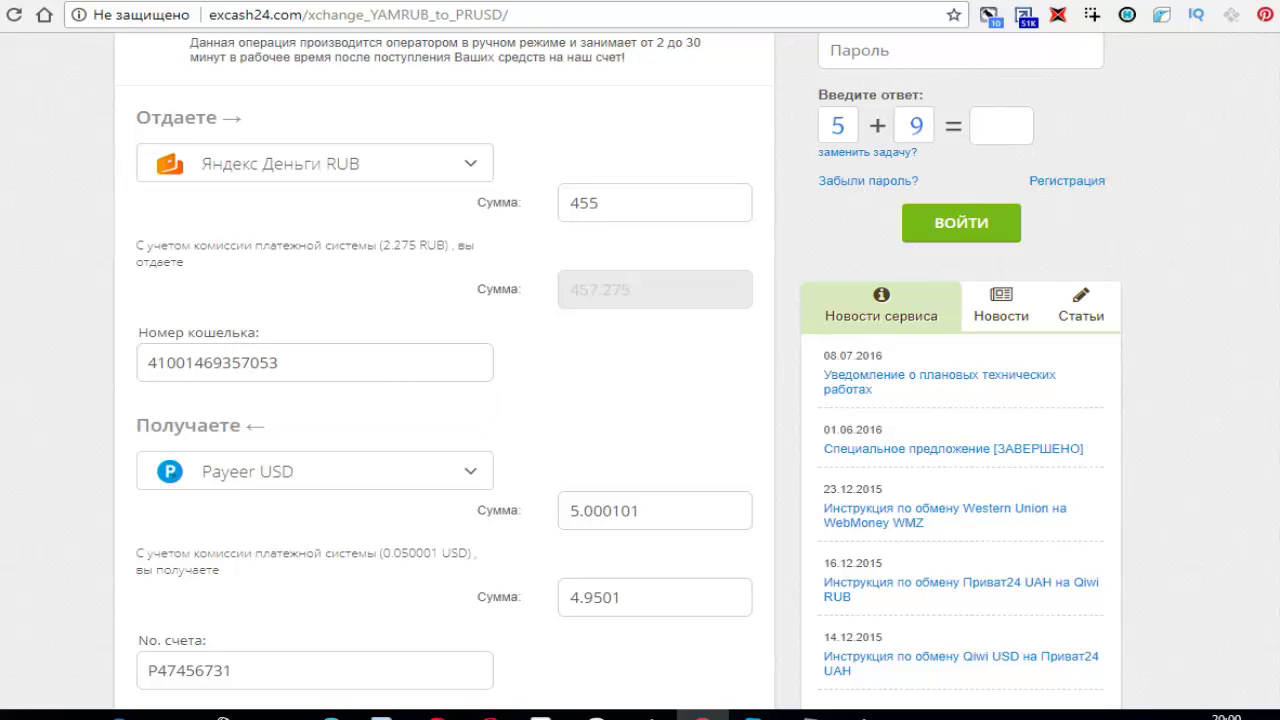
scroll(371, 229, down, 2)
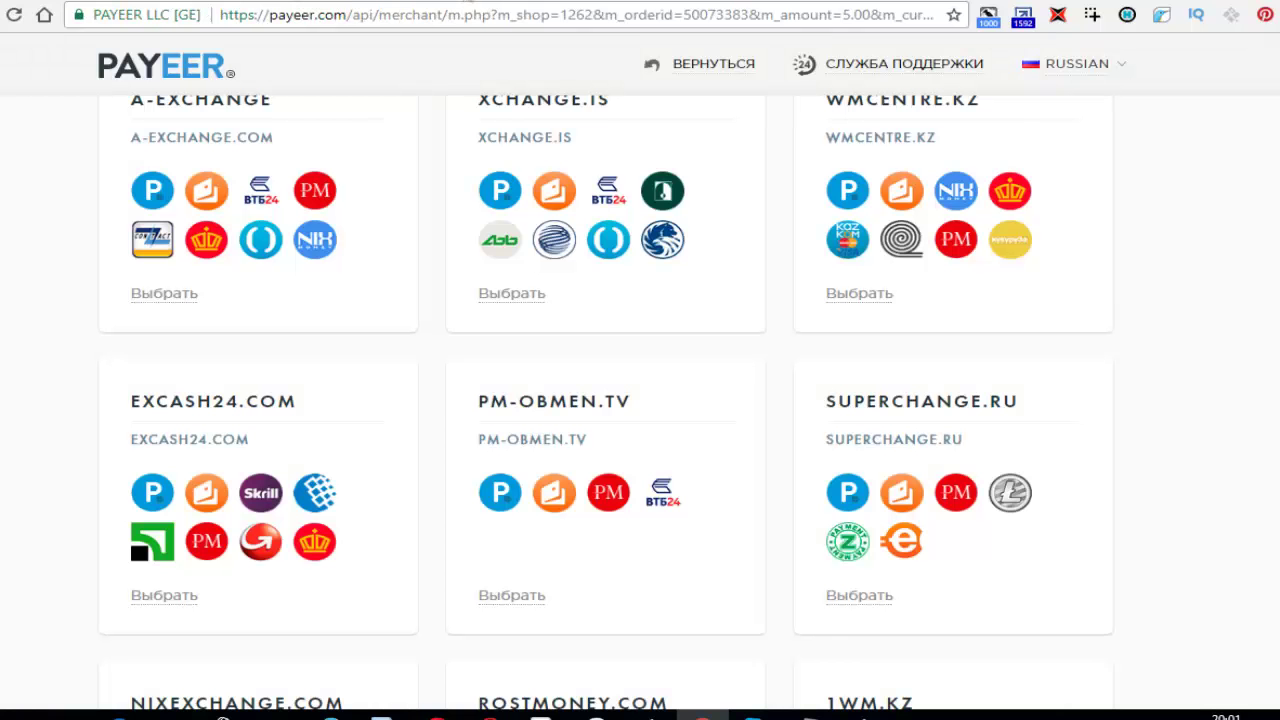
click(450, 2)
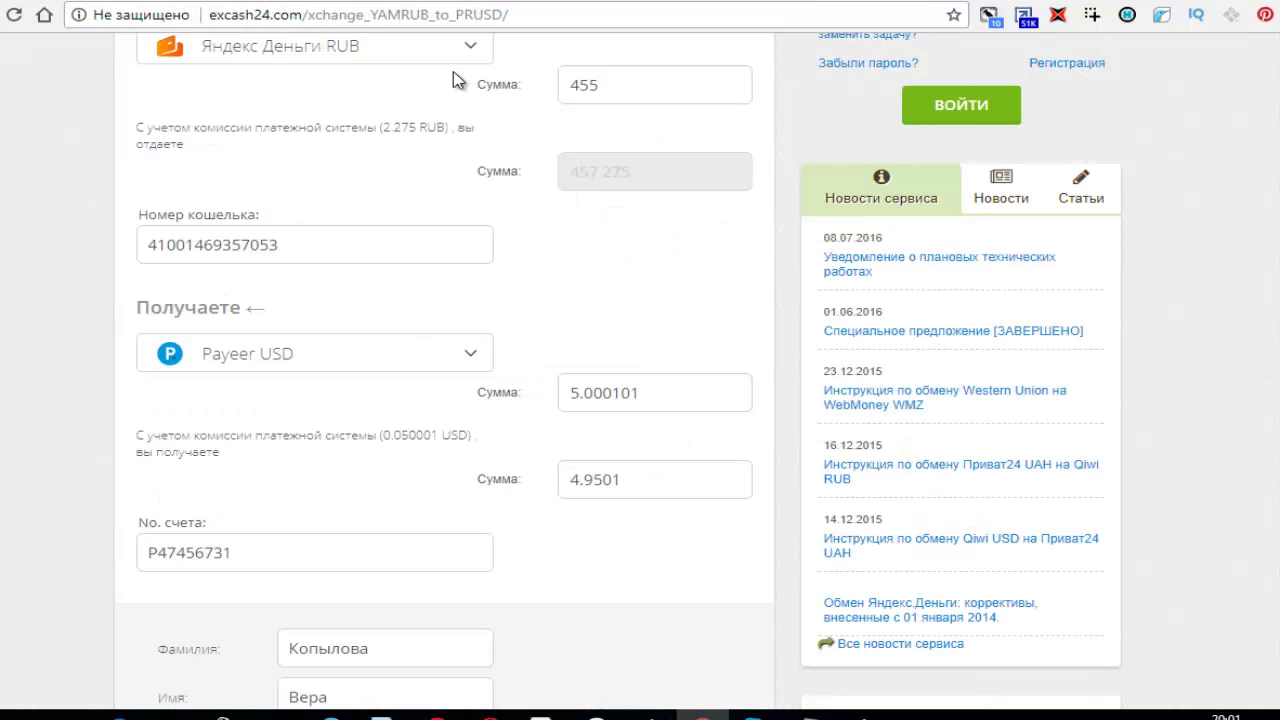
click(254, 552)
scroll(640, 400, down, 2)
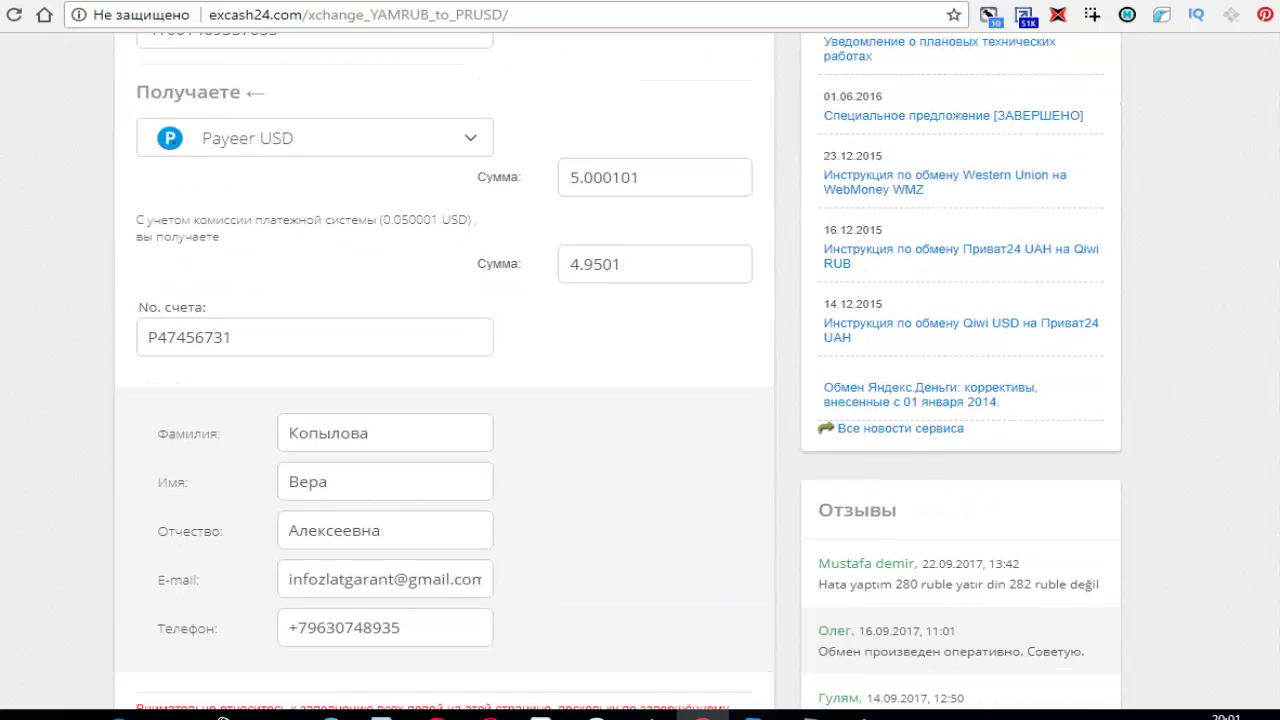
scroll(640, 400, down, 1)
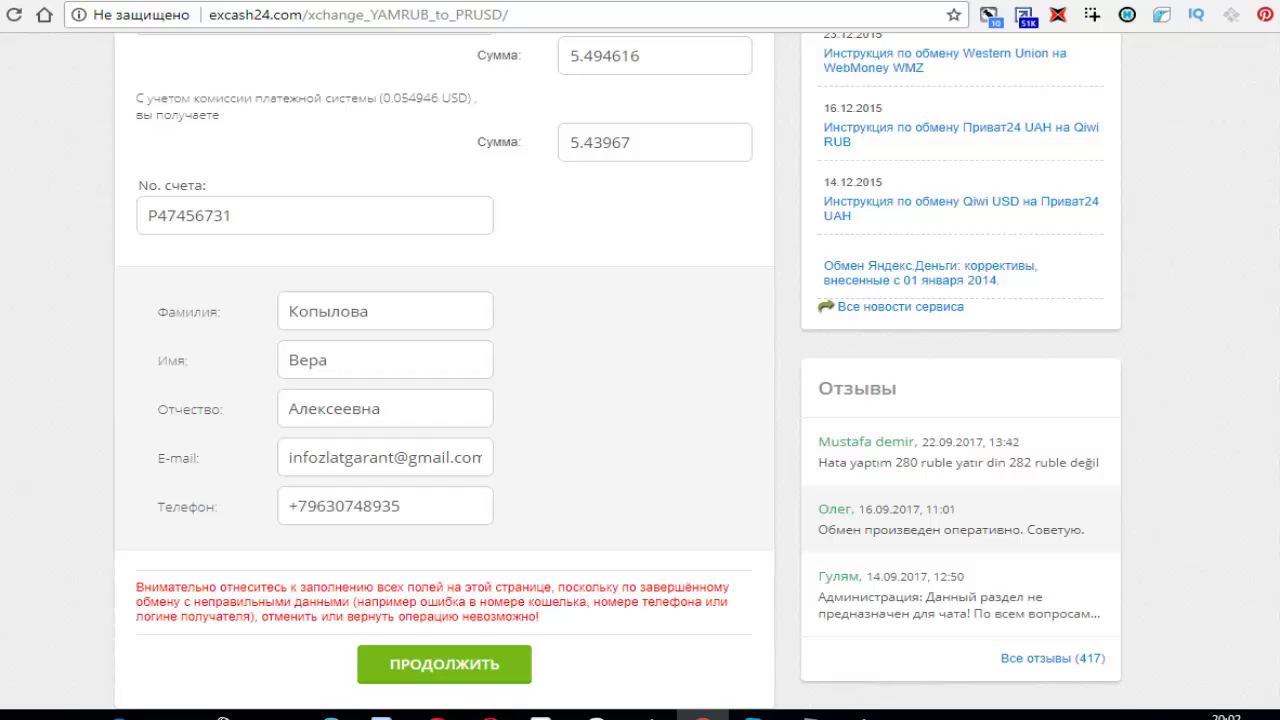
scroll(595, 305, up, 5)
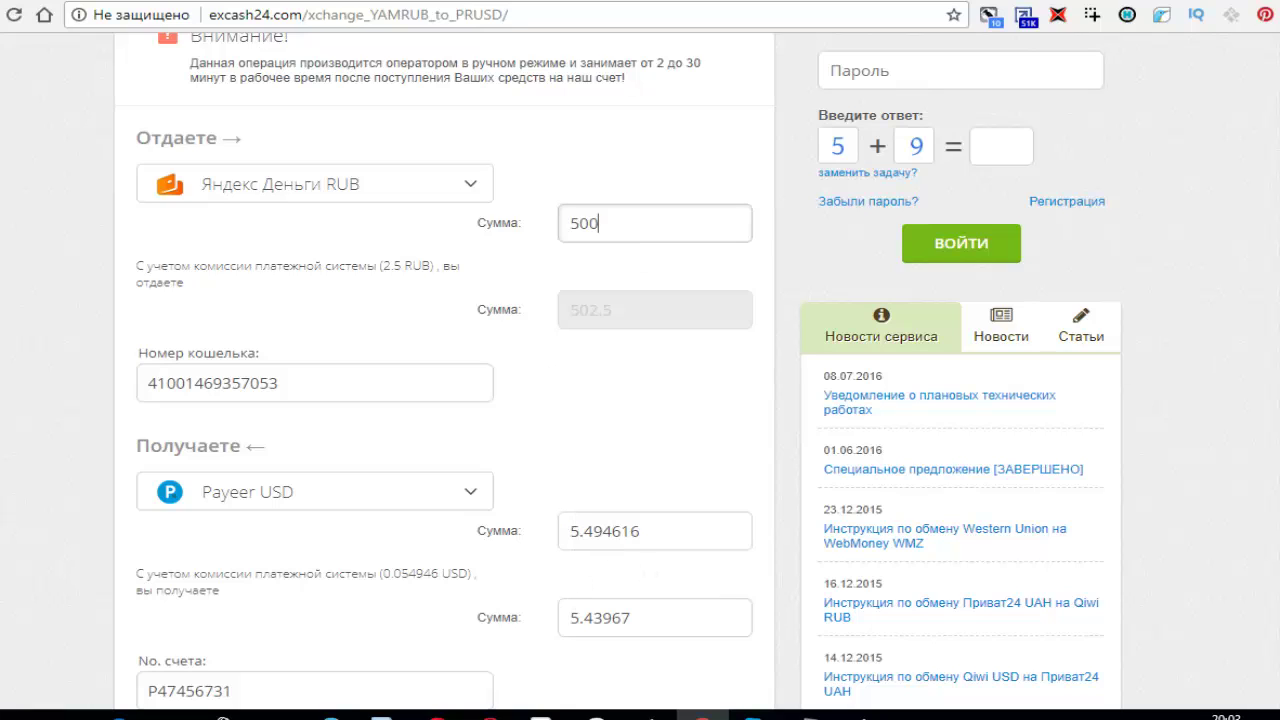
scroll(618, 371, down, 5)
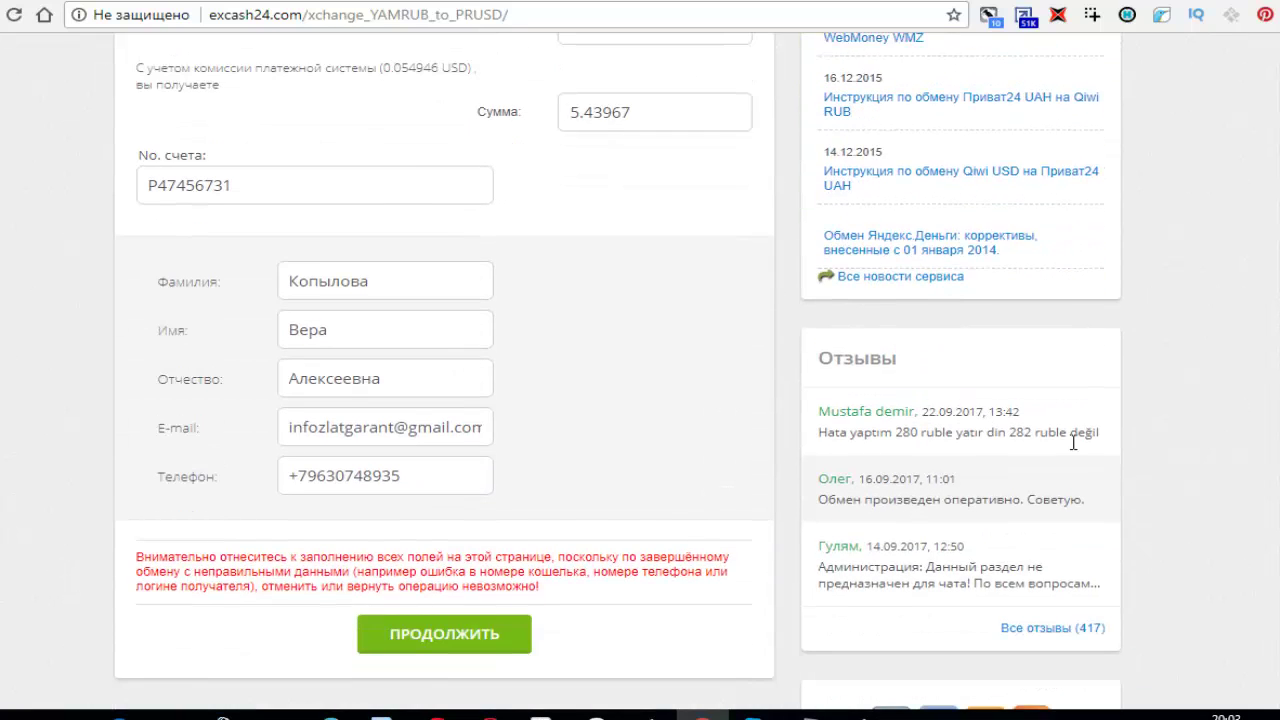
click(410, 638)
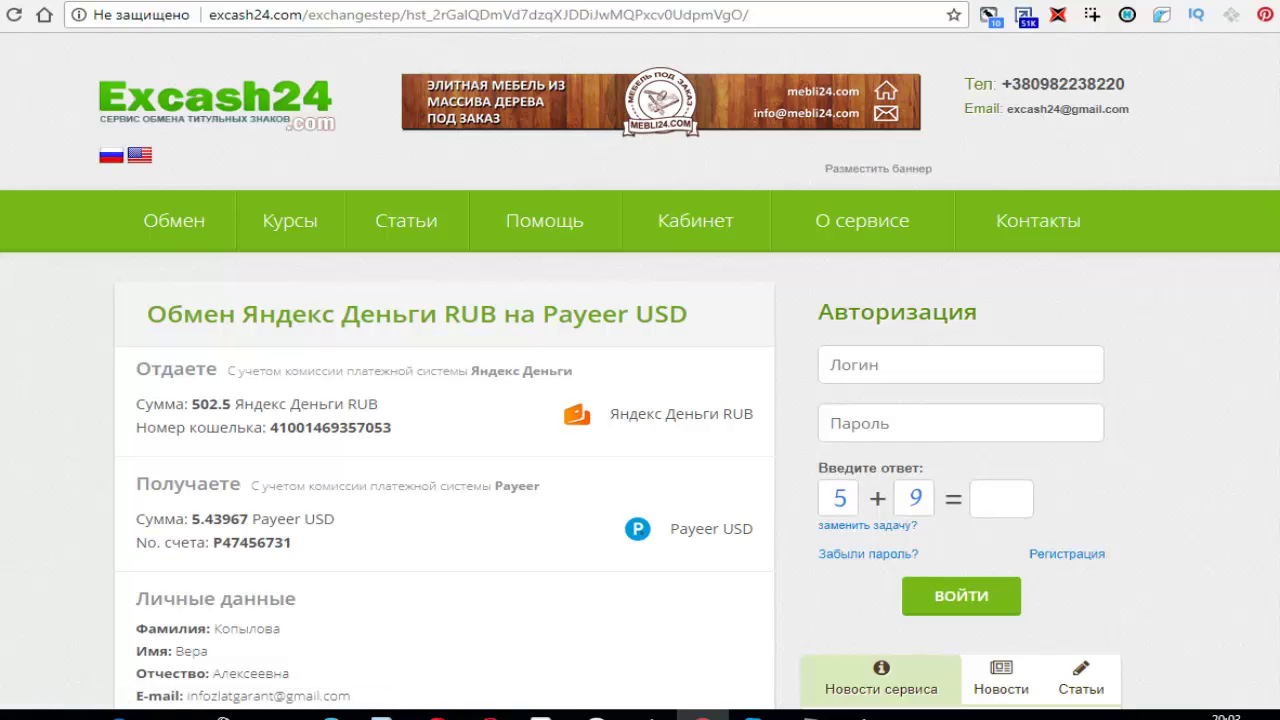
- Review the exchange details, accept the service rules and create the exchange request
scroll(640, 384, down, 1)
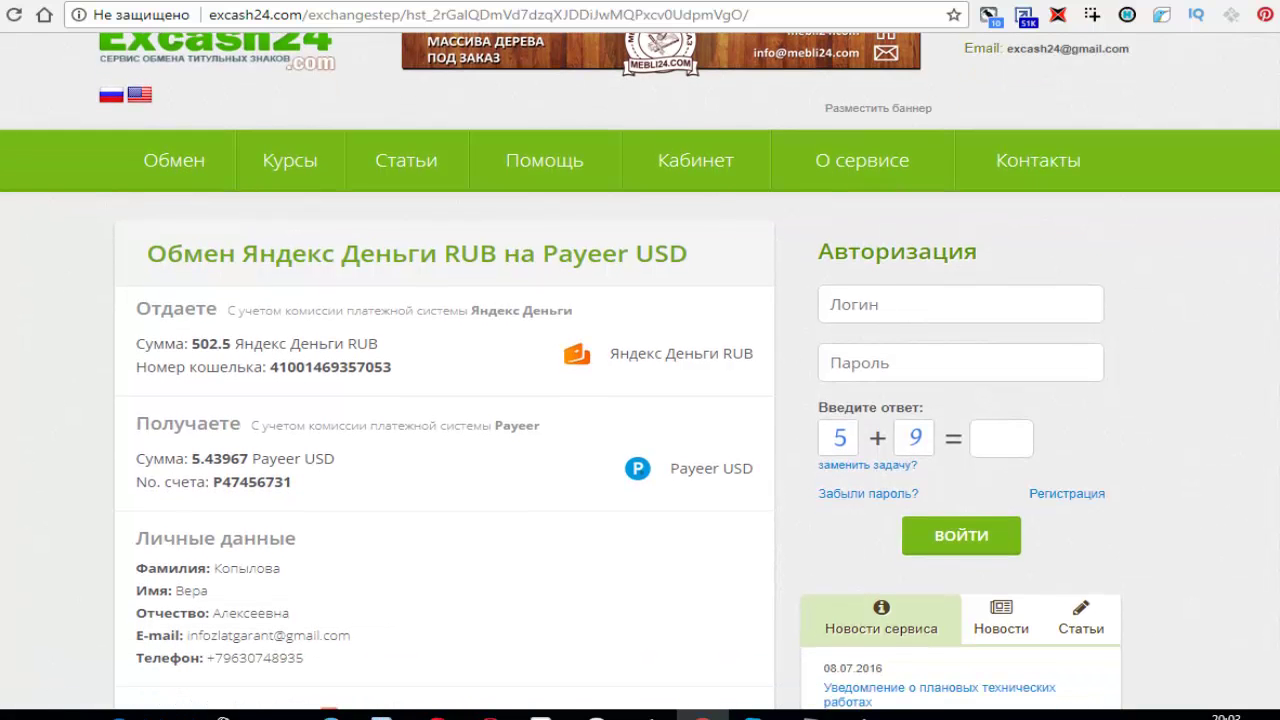
scroll(640, 384, down, 2)
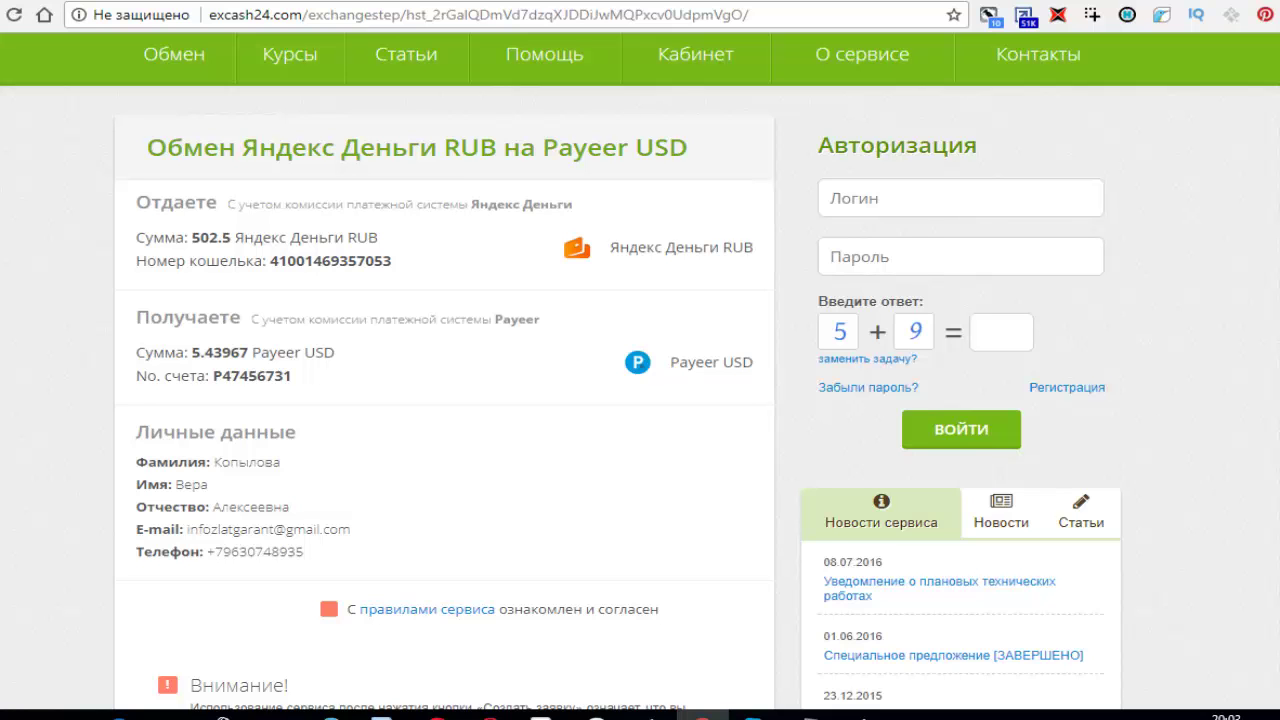
scroll(640, 384, down, 1)
scroll(640, 384, down, 1)
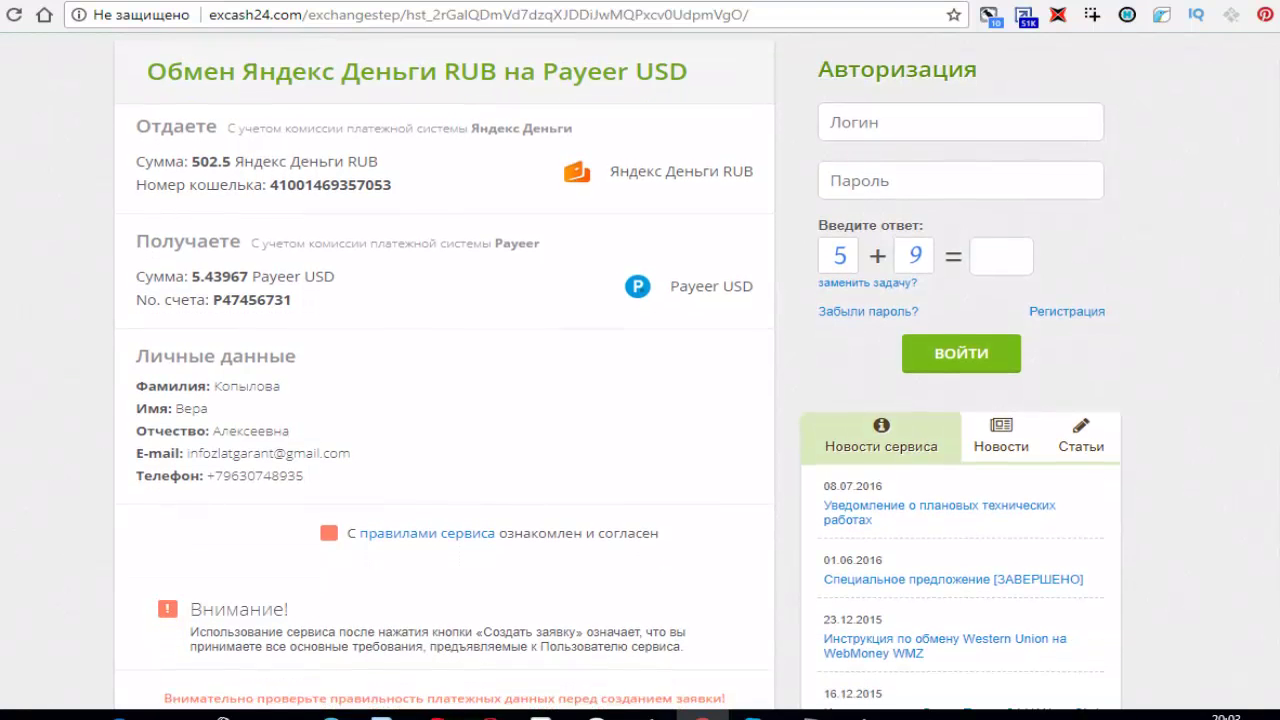
scroll(640, 384, down, 1)
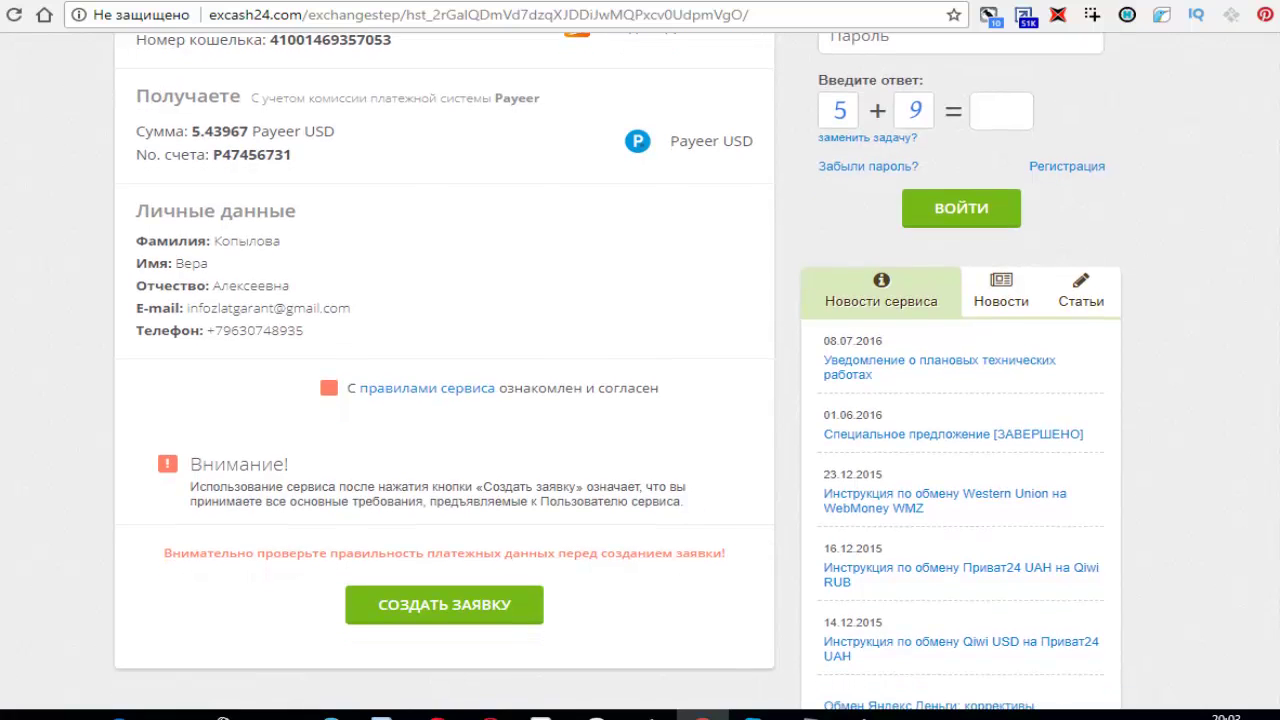
click(334, 390)
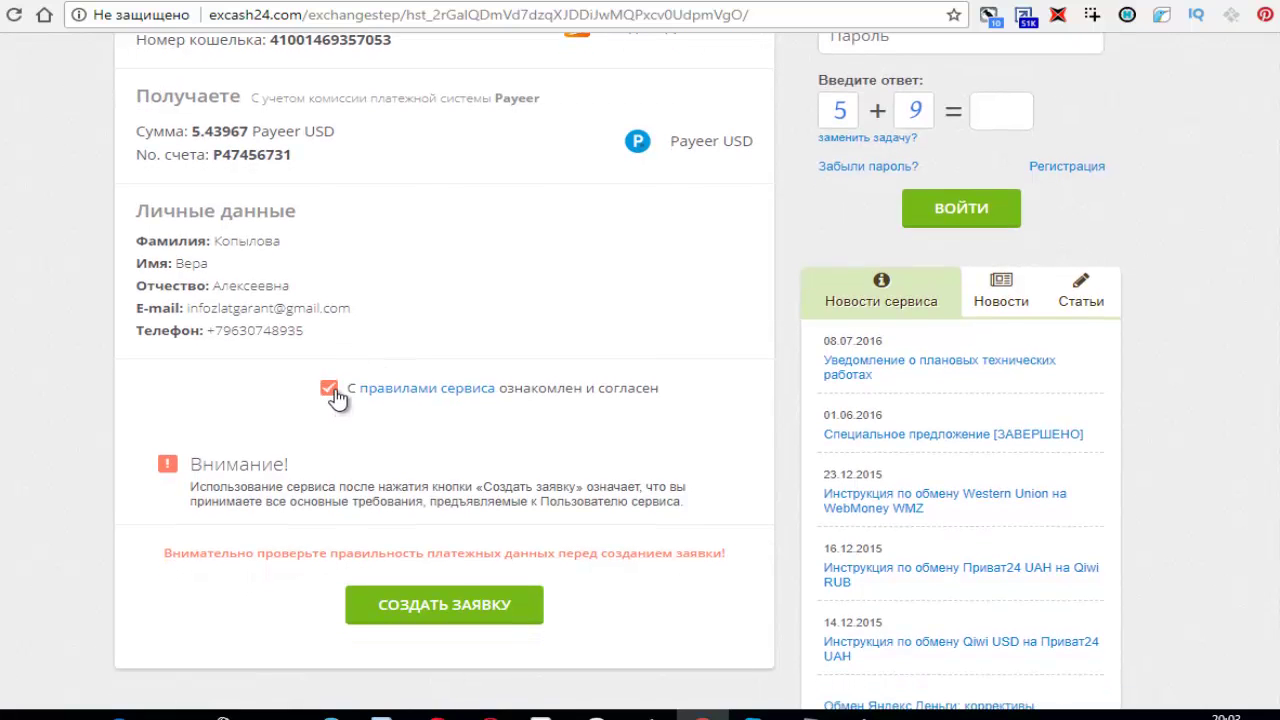
click(442, 616)
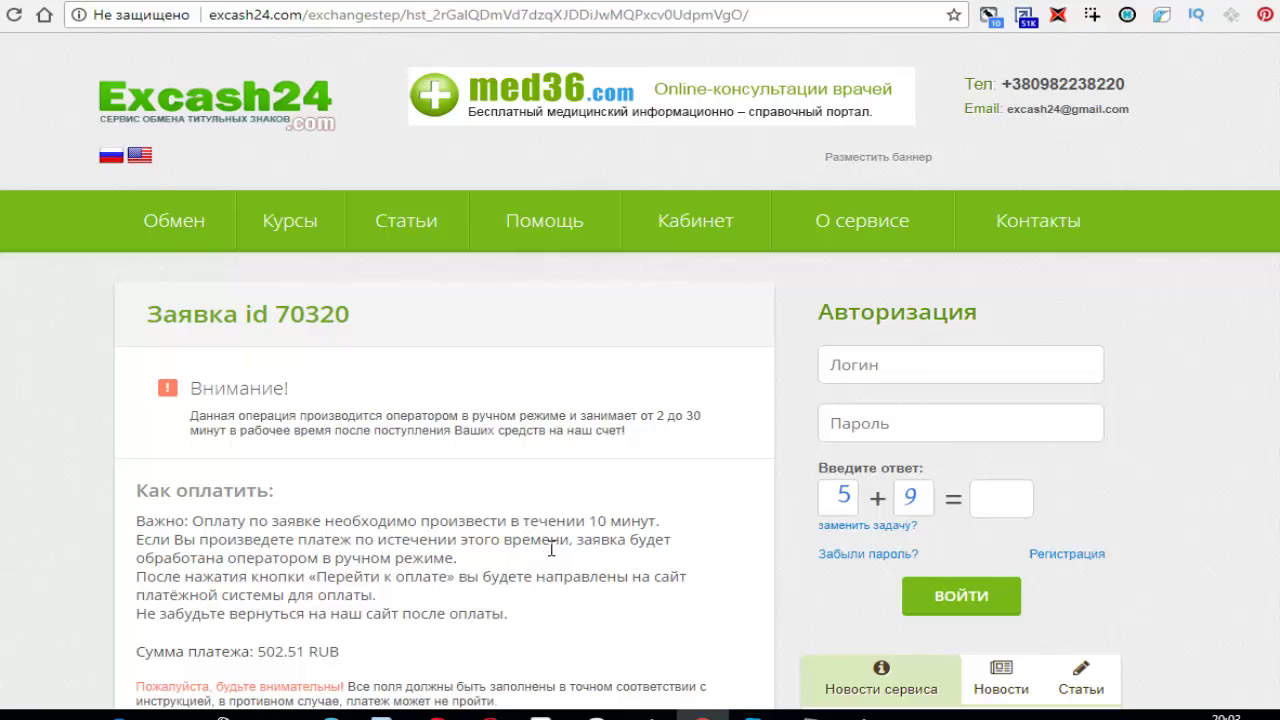
- Proceed to payment of the request and pay it from the Яндекс.Деньги wallet
scroll(551, 548, down, 1)
scroll(640, 400, down, 2)
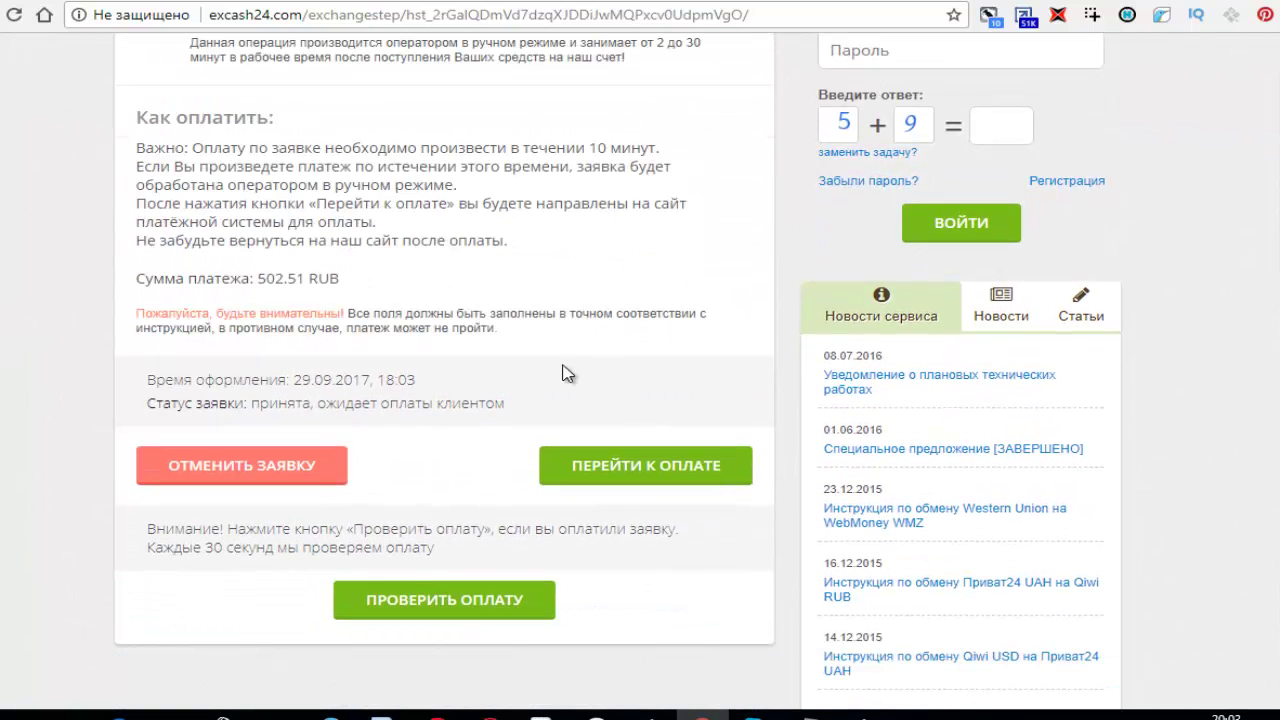
click(610, 475)
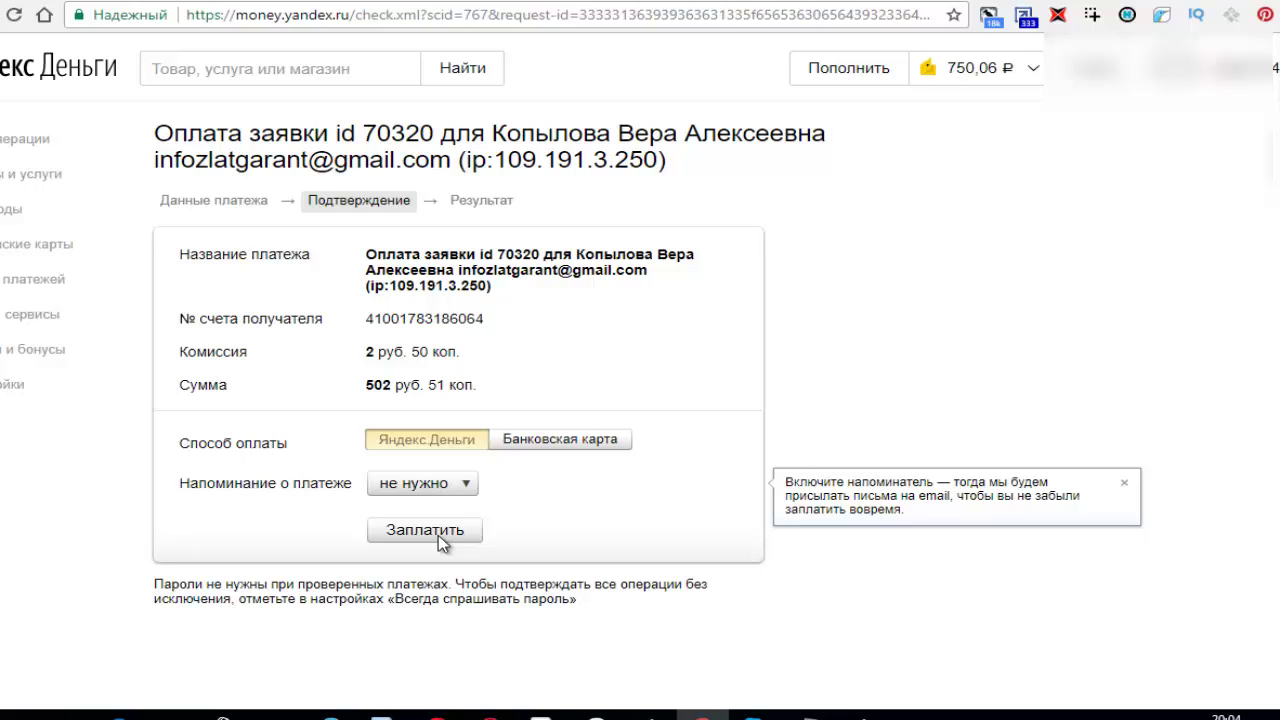
click(438, 535)
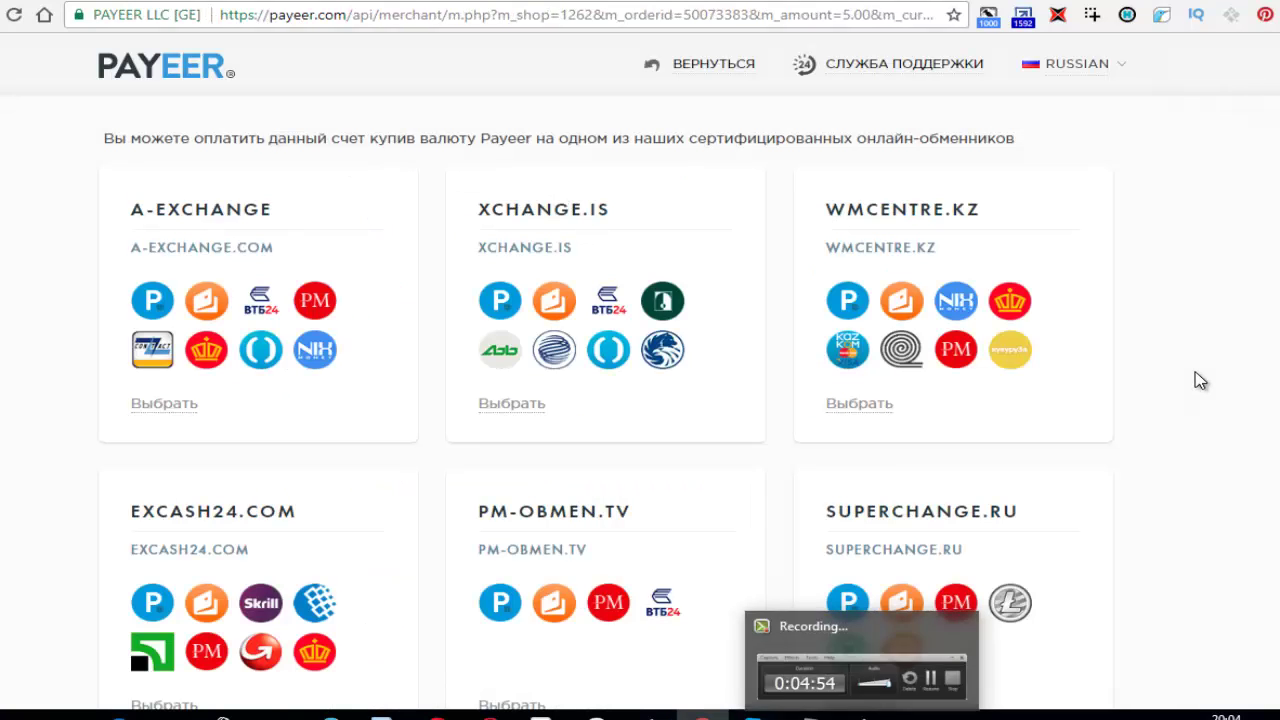
- Return to the Payeer account overview and refresh it to check the USD balance
click(692, 70)
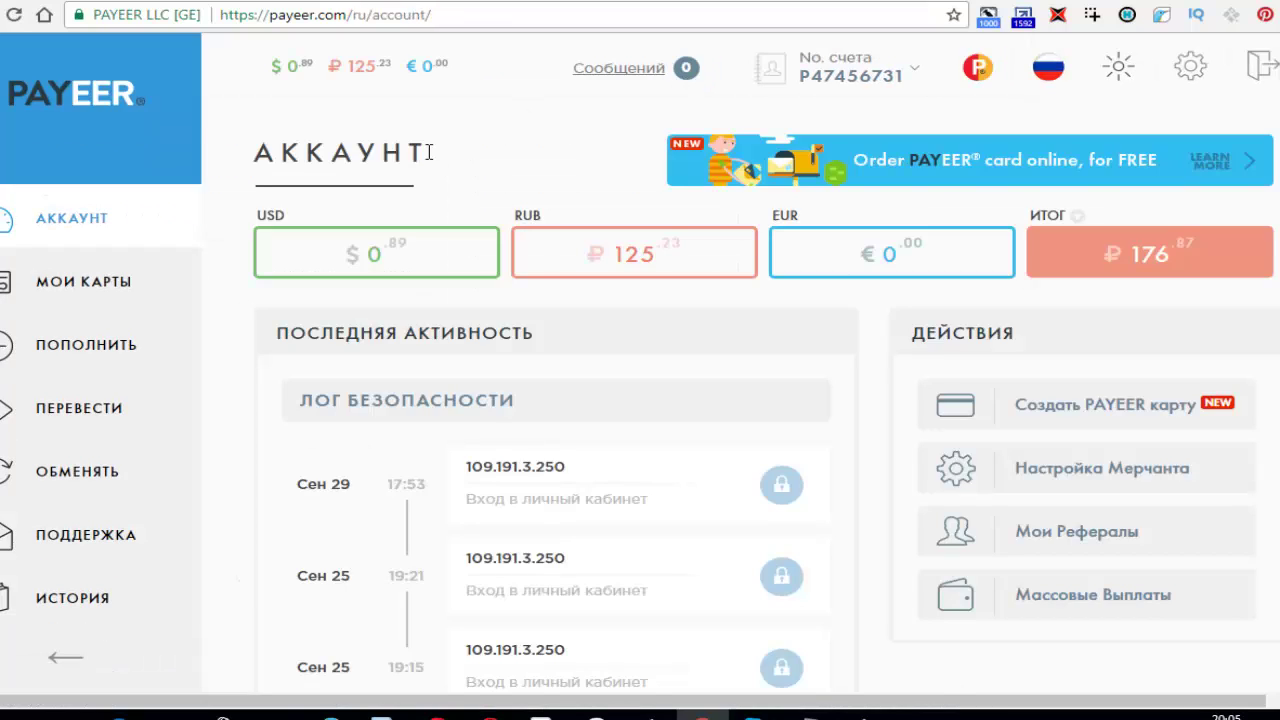
click(15, 18)
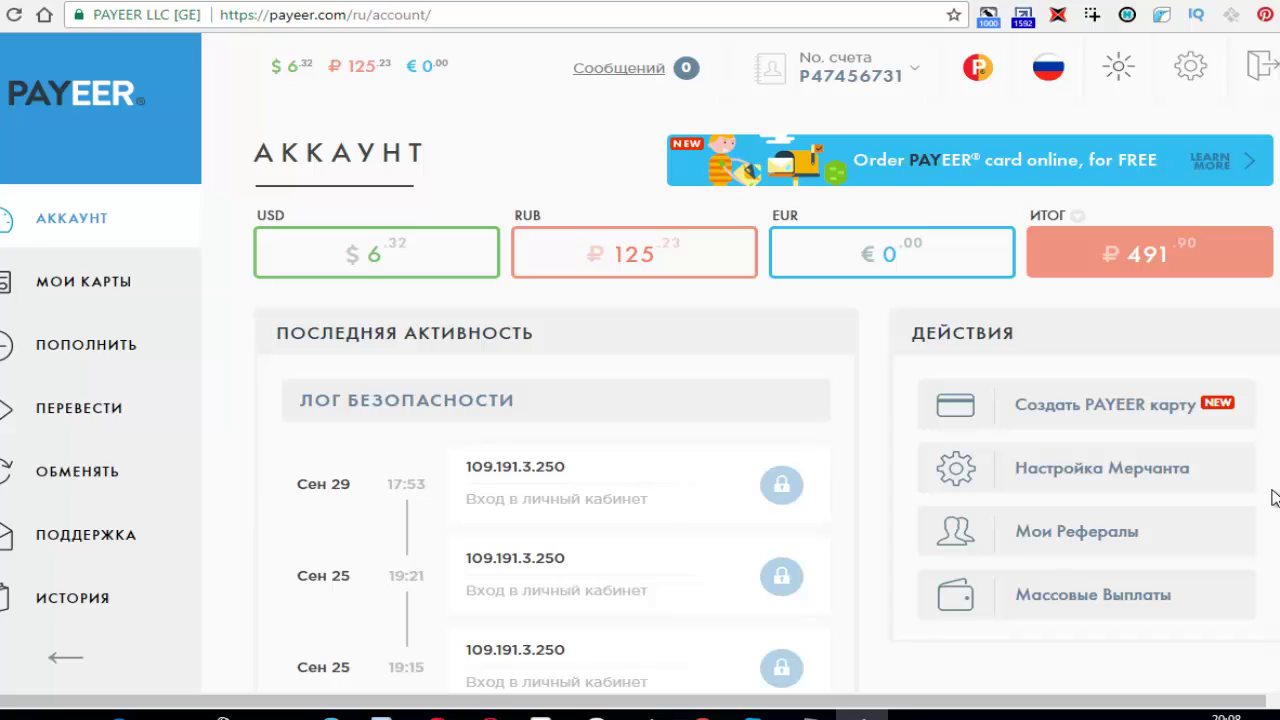
mouse_move(450, 255)
mouse_move(400, 266)
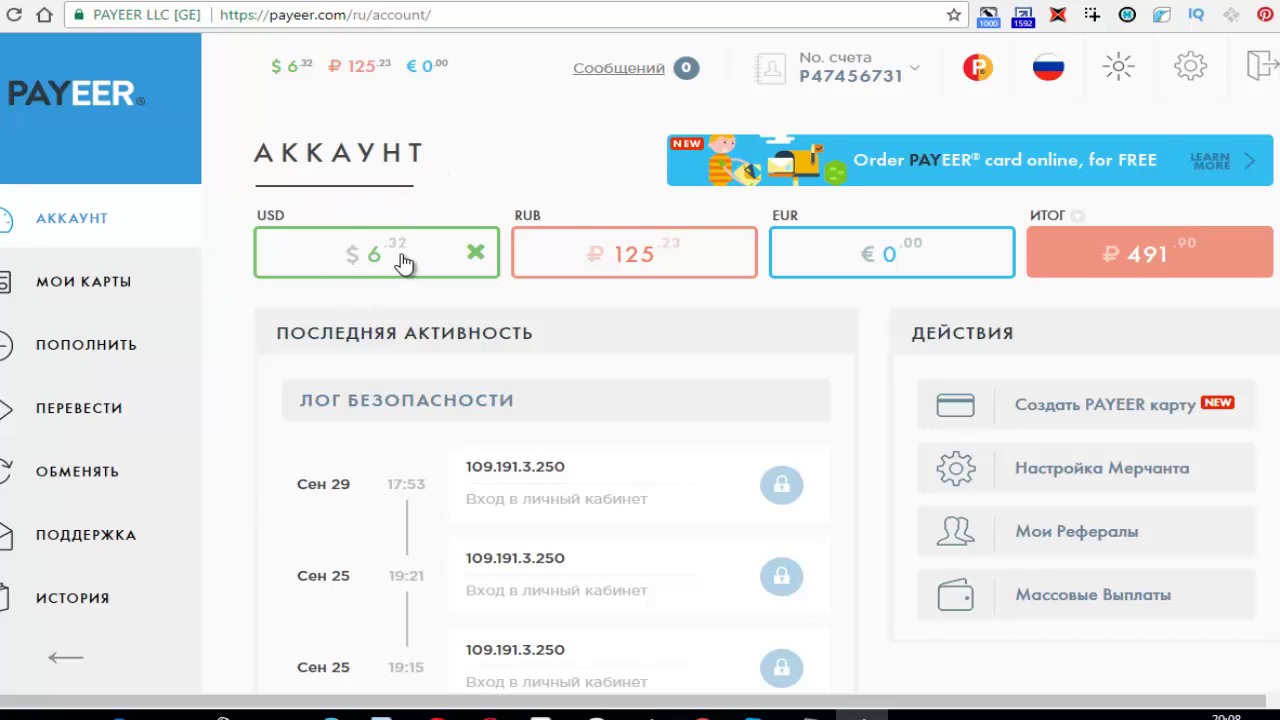